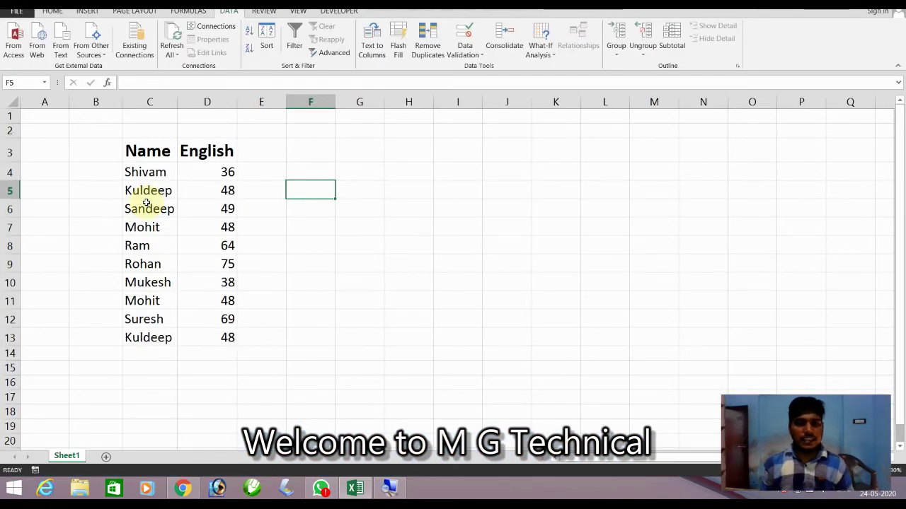
# Step: Select the Name and English table range C3:D13
pyautogui.press('super')
pyautogui.press('super')
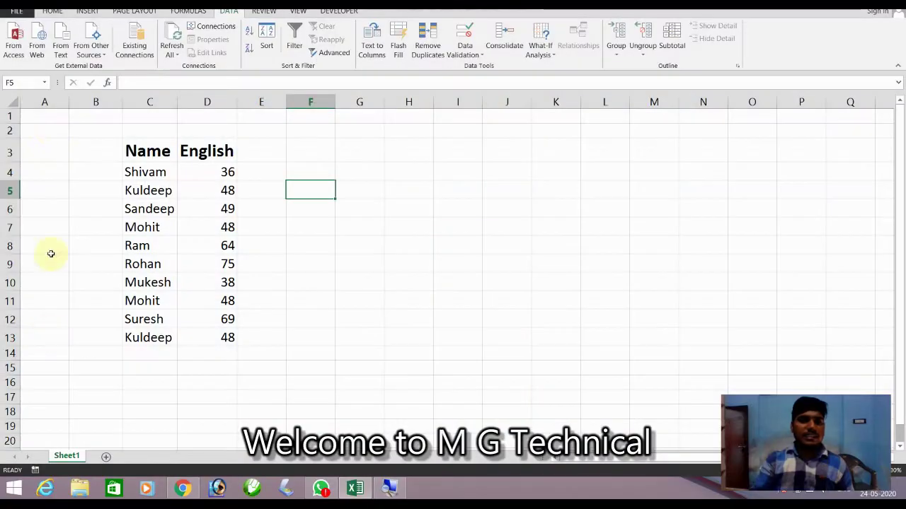
pyautogui.click(49, 121)
pyautogui.click(75, 131)
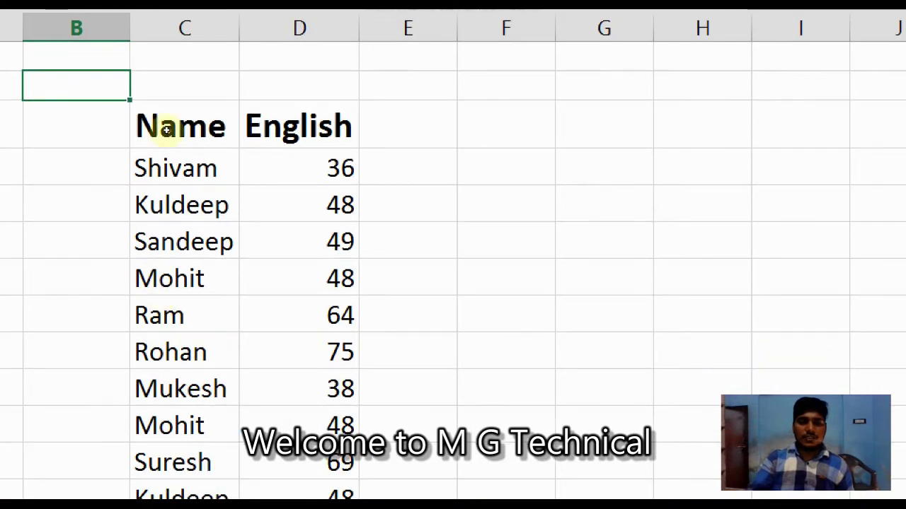
pyautogui.moveTo(153, 145); pyautogui.dragTo(188, 331)
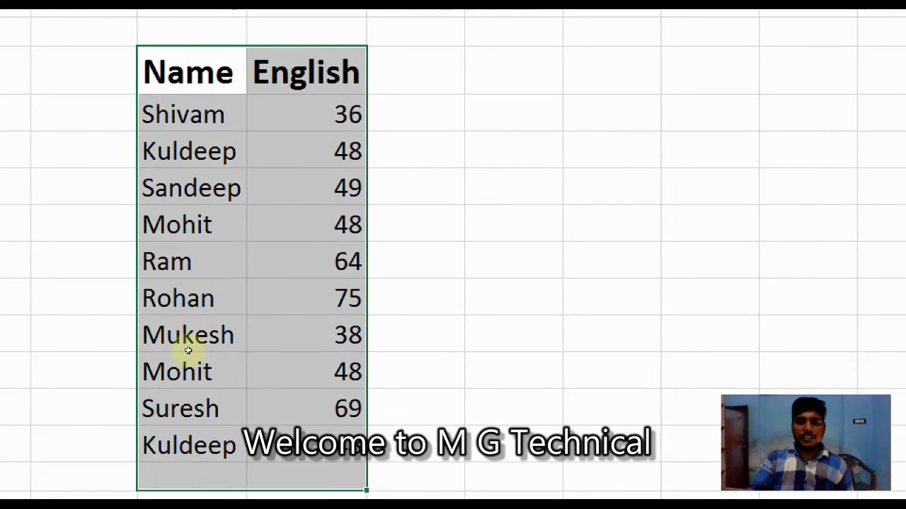
pyautogui.hotkey('shift', 'Down')
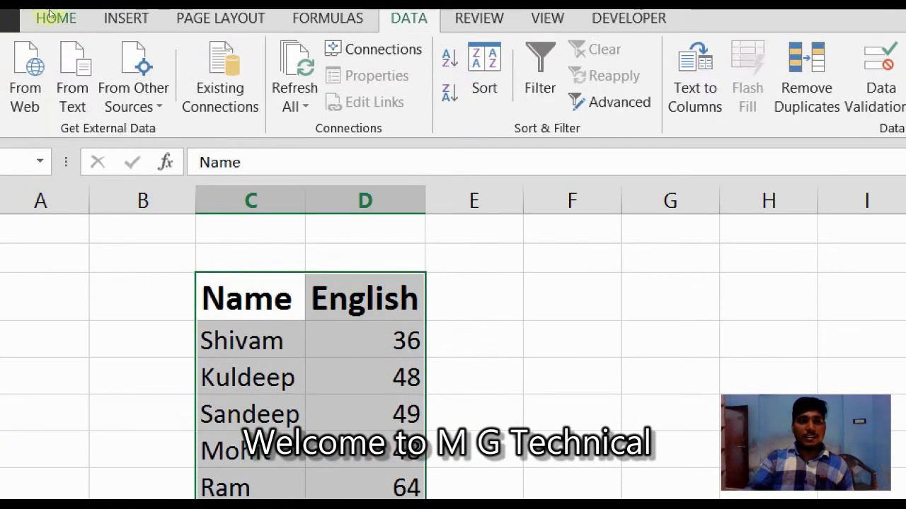
# Step: Highlight duplicate values in the range with Light Red Fill with Dark Red Text
pyautogui.click(50, 14)
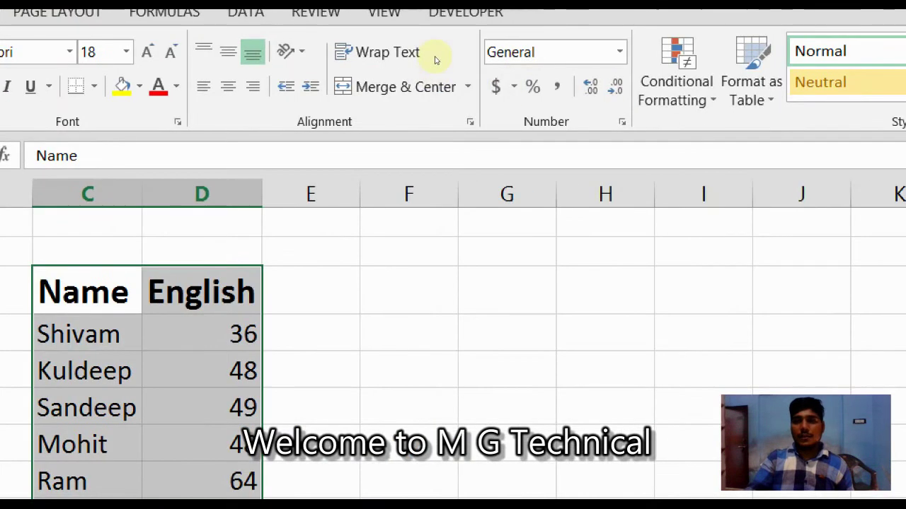
pyautogui.hotkey('alt', 'h')
pyautogui.press('l')
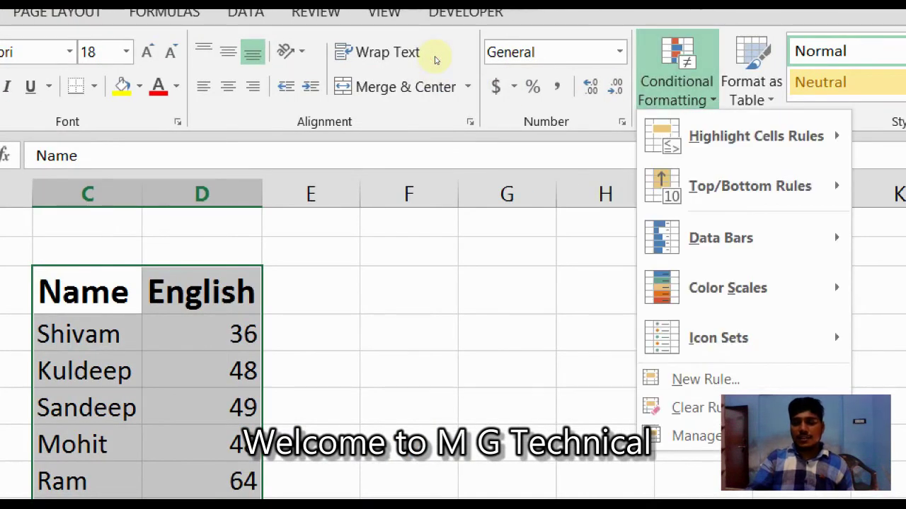
pyautogui.press('Down')
pyautogui.press('Right')
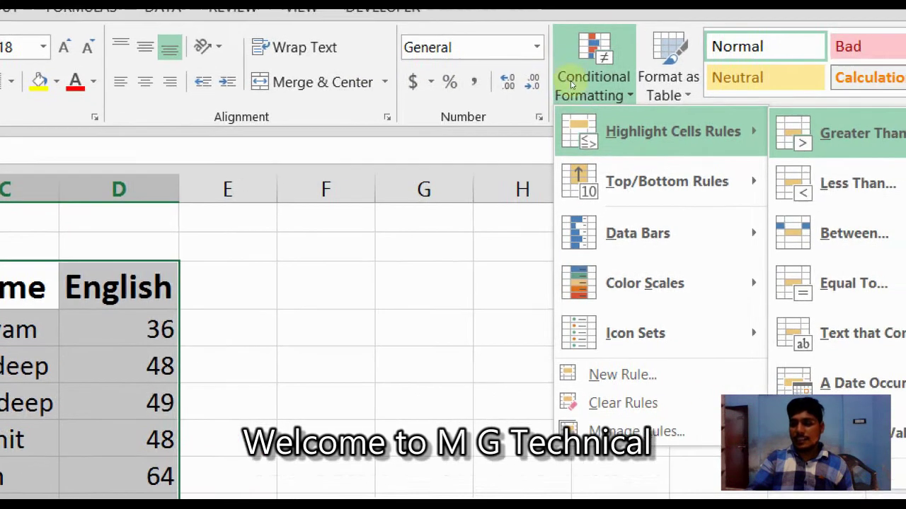
pyautogui.press('Down')
pyautogui.press('Down')
pyautogui.press('Down')
pyautogui.press('Down')
pyautogui.press('Down')
pyautogui.press('Down')
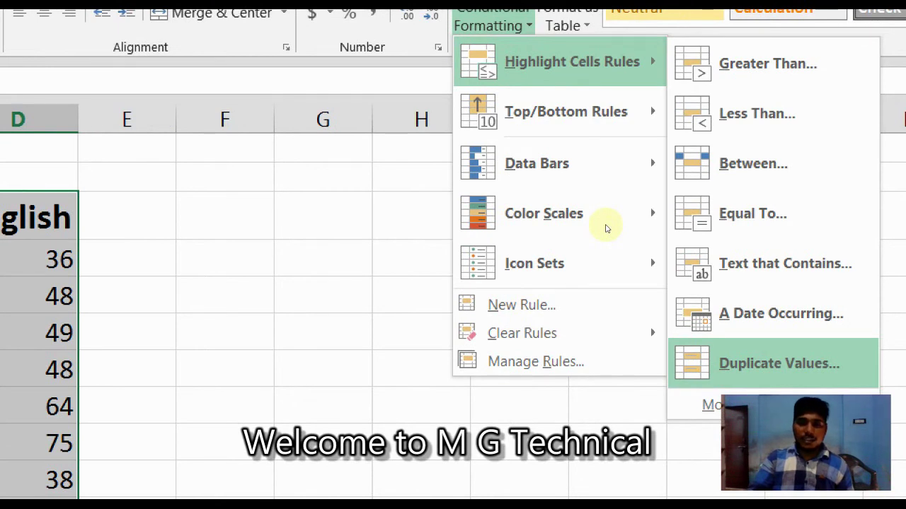
pyautogui.press('Return')
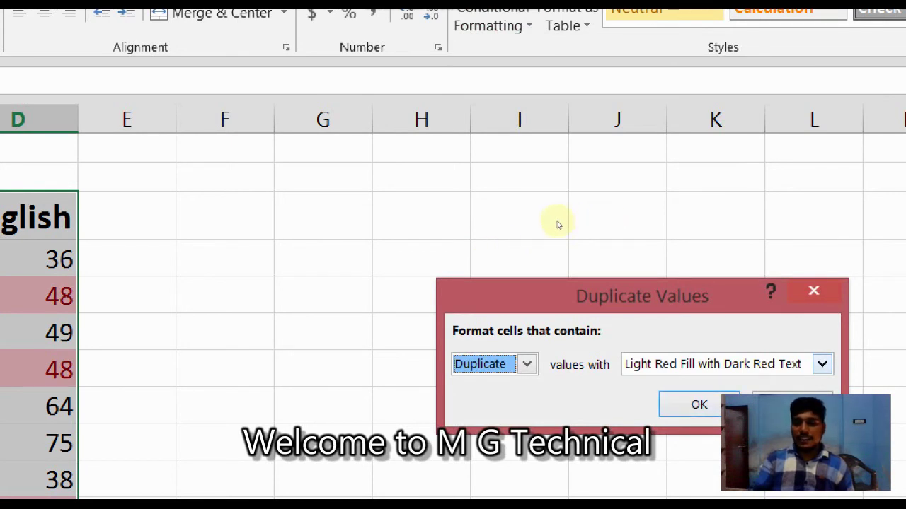
pyautogui.press('Tab')
pyautogui.hotkey('alt', 'Down')
pyautogui.press('Down')
pyautogui.press('Down')
pyautogui.press('Down')
pyautogui.press('Escape')
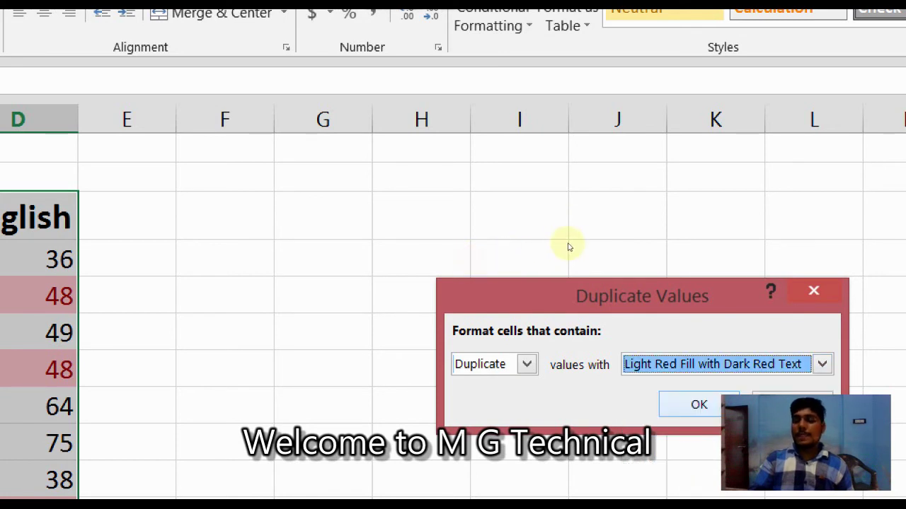
pyautogui.press('Return')
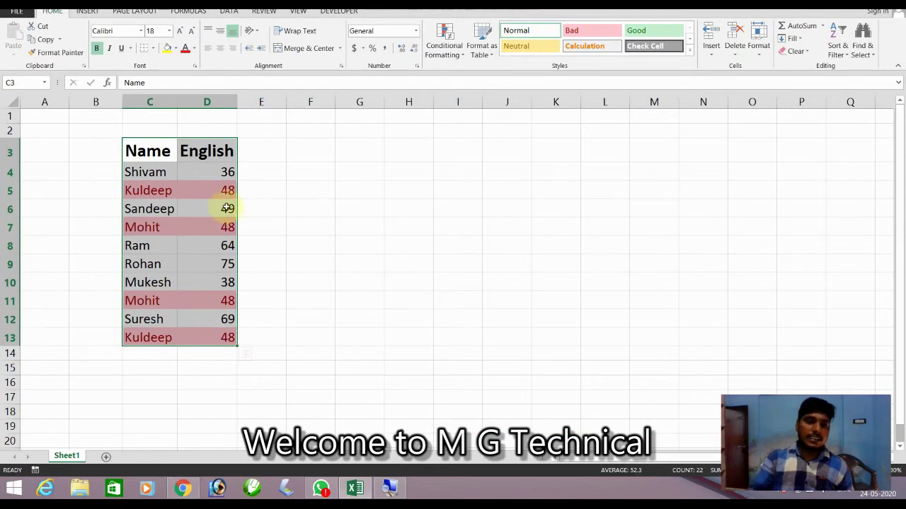
pyautogui.click(256, 184)
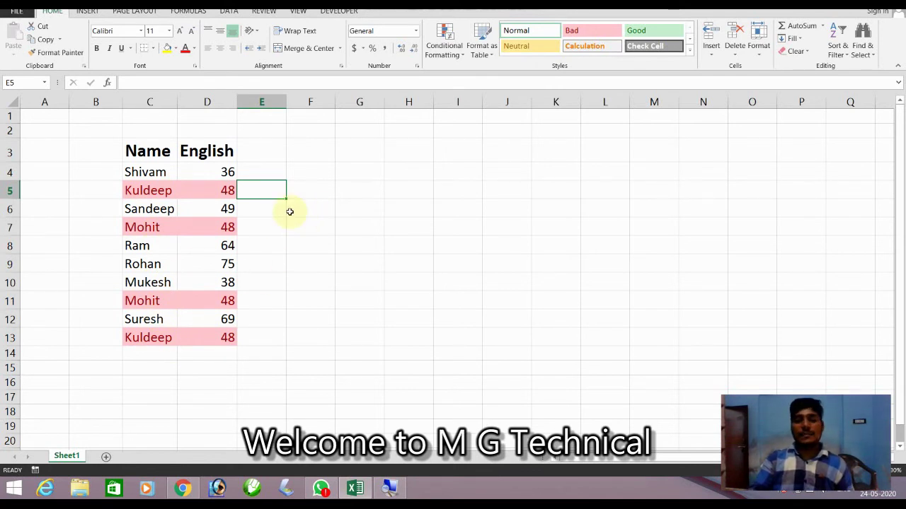
pyautogui.click(290, 187)
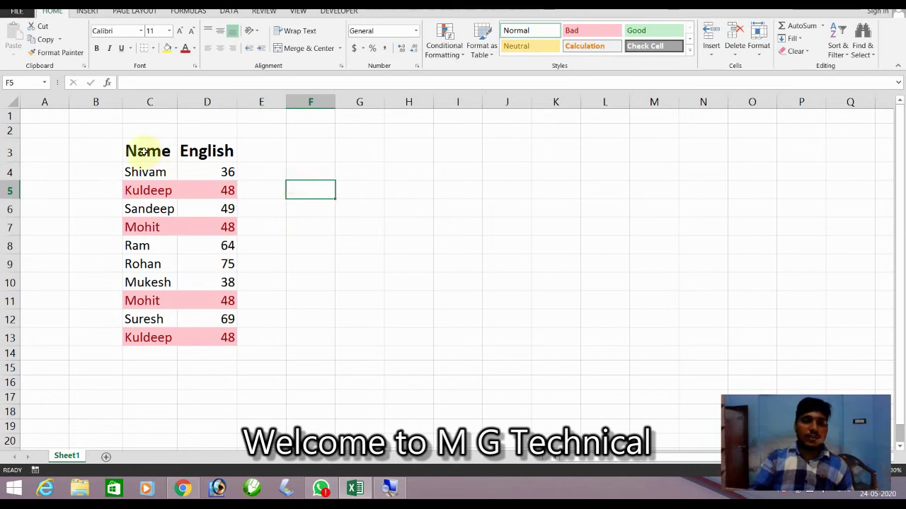
pyautogui.moveTo(143, 151); pyautogui.dragTo(222, 335)
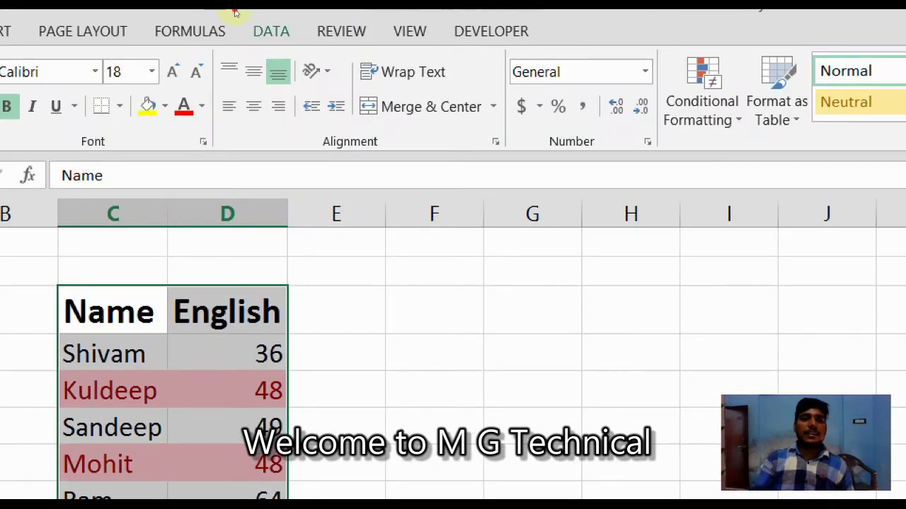
# Step: Run Remove Duplicates on Name and English with My data has headers checked, removing 2 rows
pyautogui.click(268, 31)
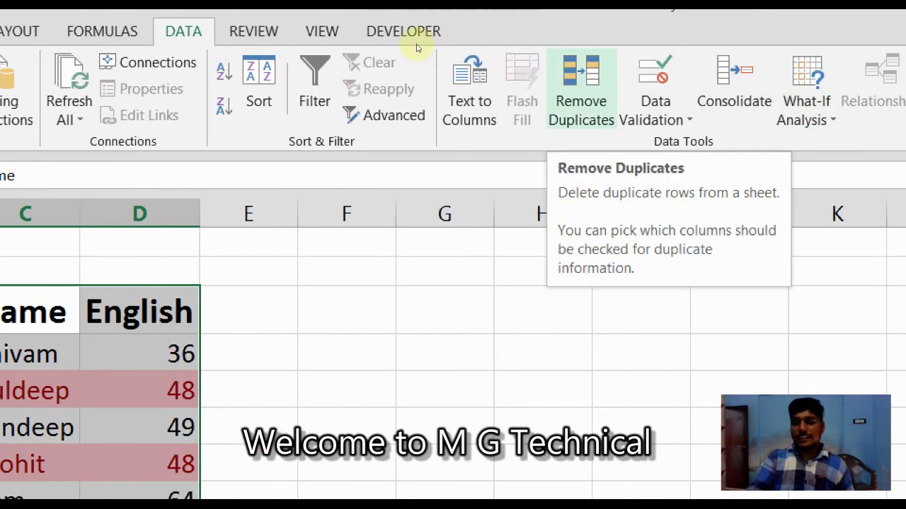
pyautogui.click(580, 89)
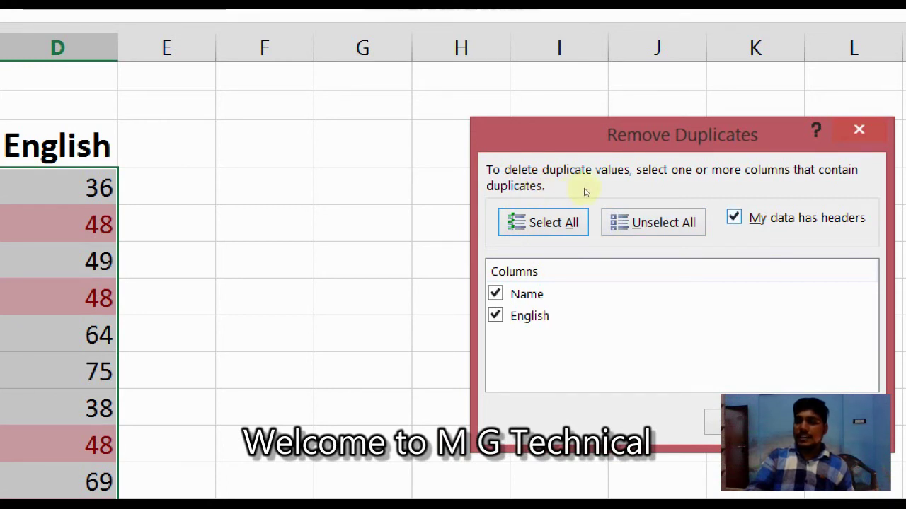
pyautogui.hotkey('alt', 'm')
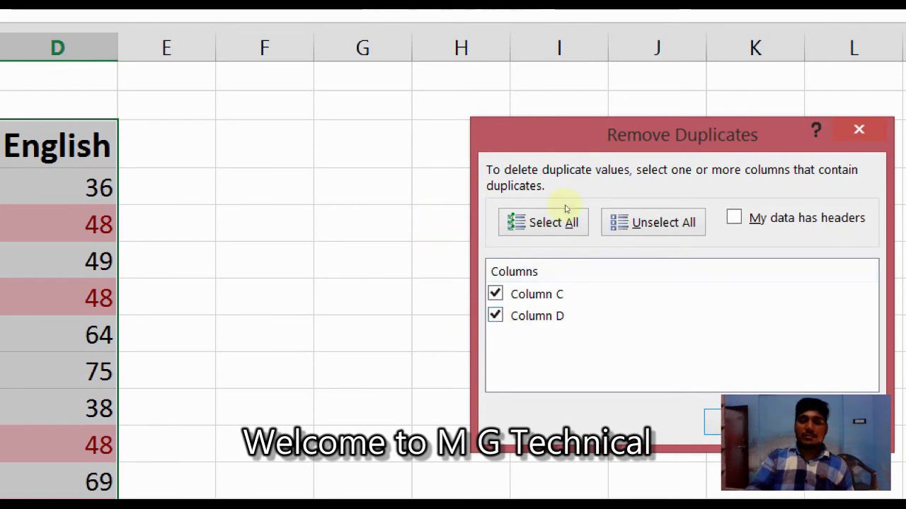
pyautogui.hotkey('alt', 'm')
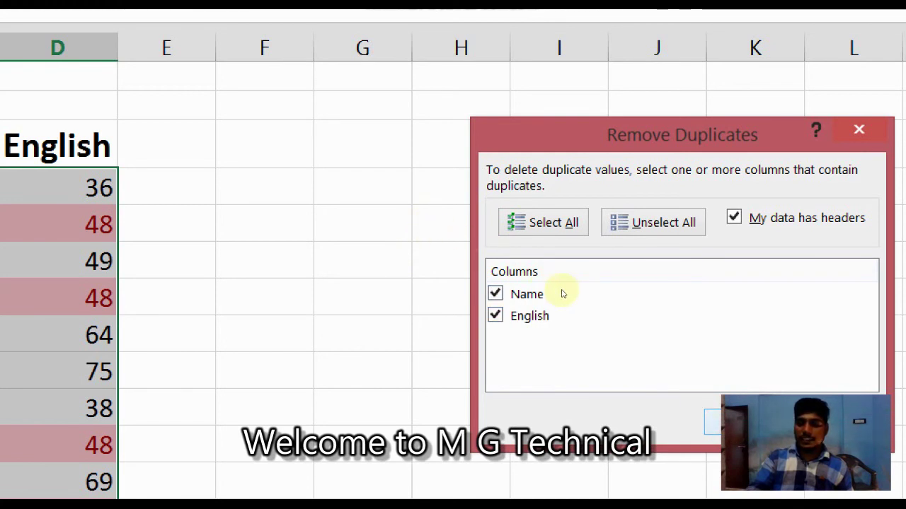
pyautogui.press('Return')
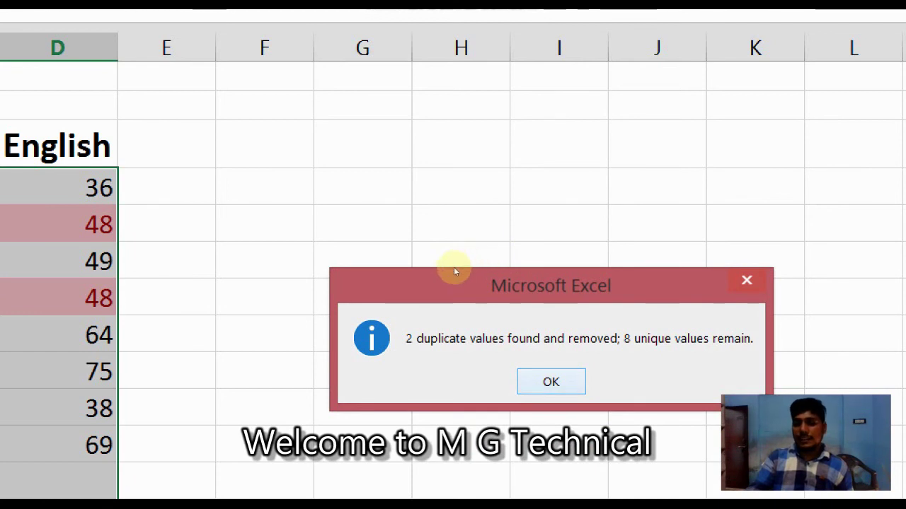
pyautogui.press('Return')
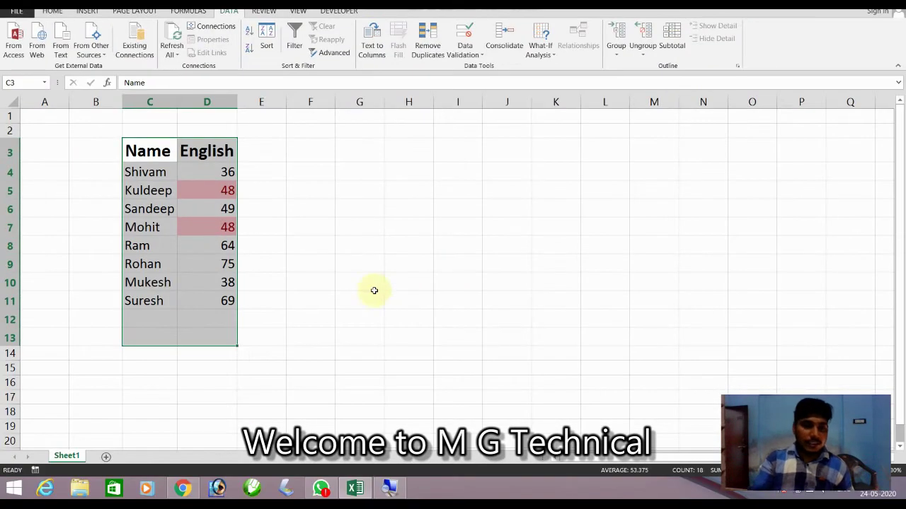
# Step: Deselect the table to view all ten restored rows with both duplicate pairs shaded red
pyautogui.click(344, 269)
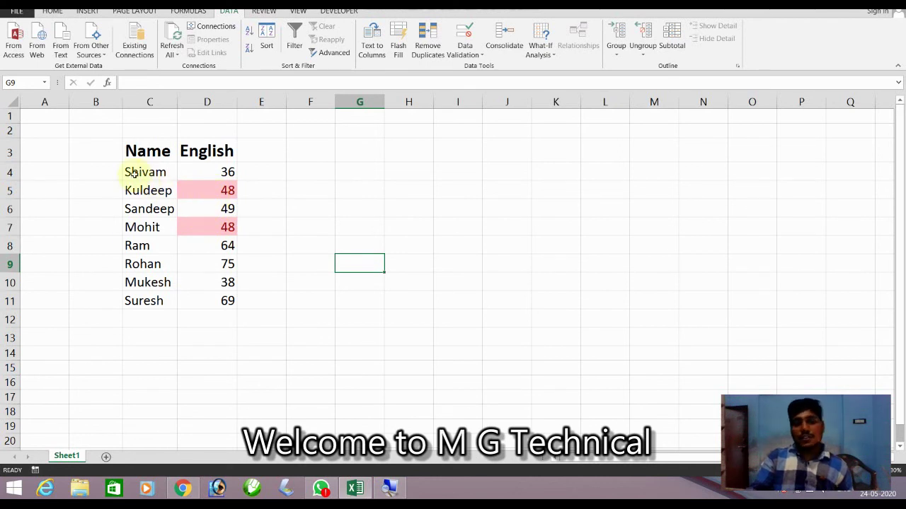
pyautogui.click(365, 182)
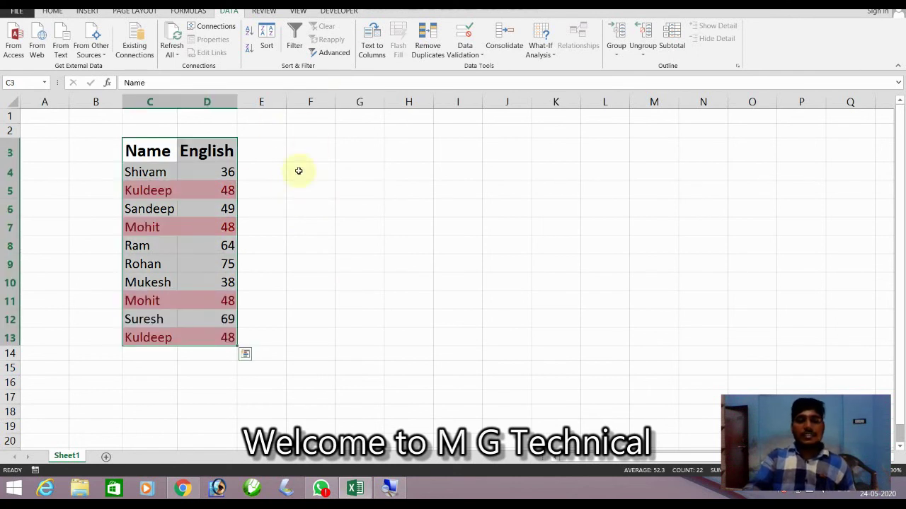
pyautogui.click(290, 176)
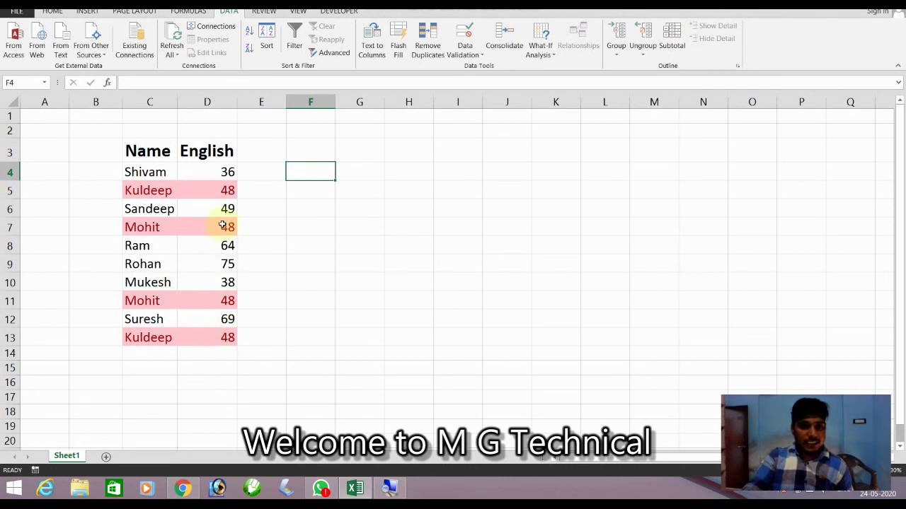
# Step: Remove duplicates from English scores D3:D13 only, continuing with the current selection
pyautogui.moveTo(216, 151); pyautogui.dragTo(216, 207)
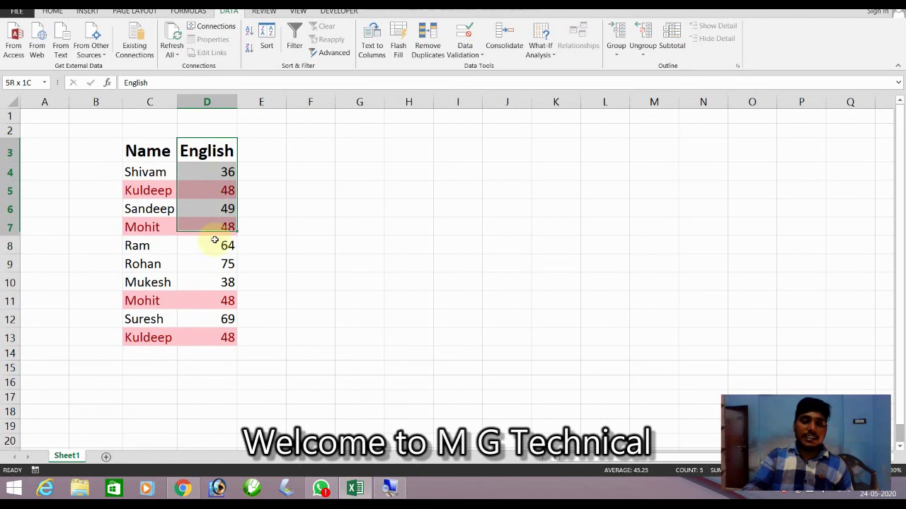
pyautogui.moveTo(216, 208); pyautogui.dragTo(203, 336)
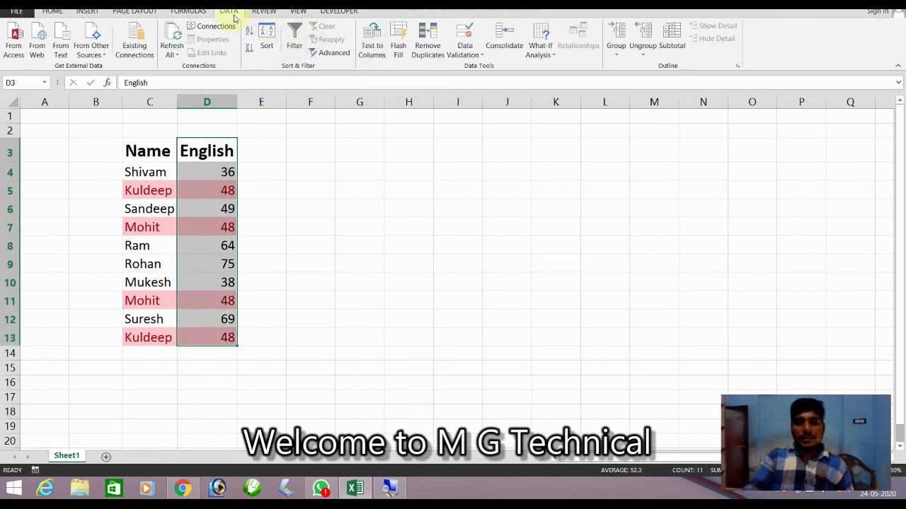
pyautogui.click(430, 51)
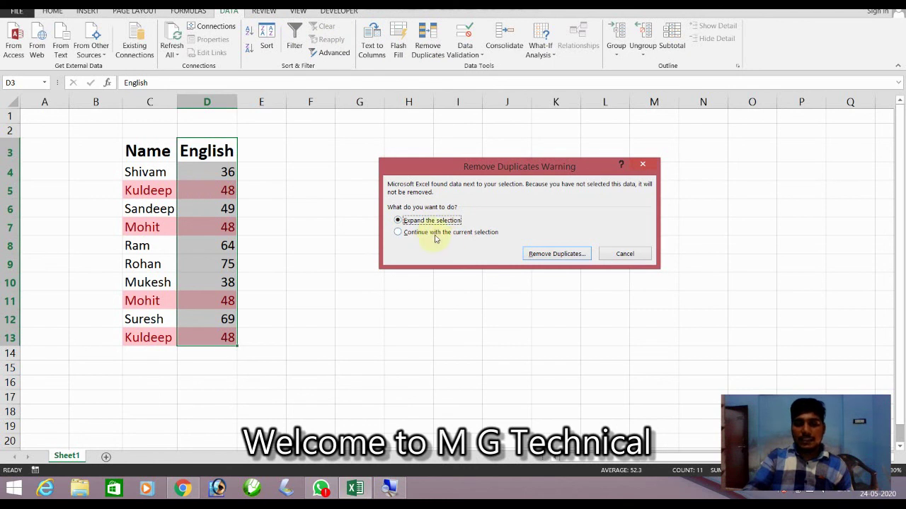
pyautogui.click(450, 233)
pyautogui.click(540, 255)
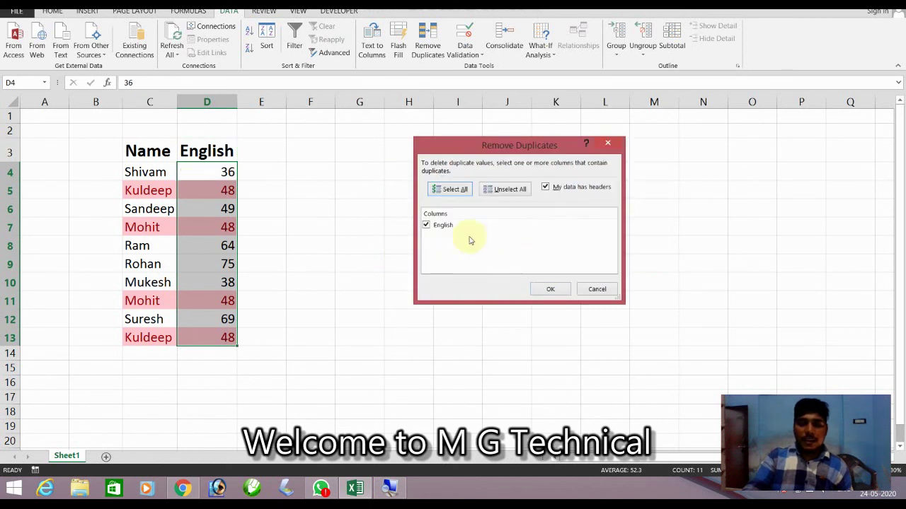
pyautogui.click(567, 290)
pyautogui.click(456, 270)
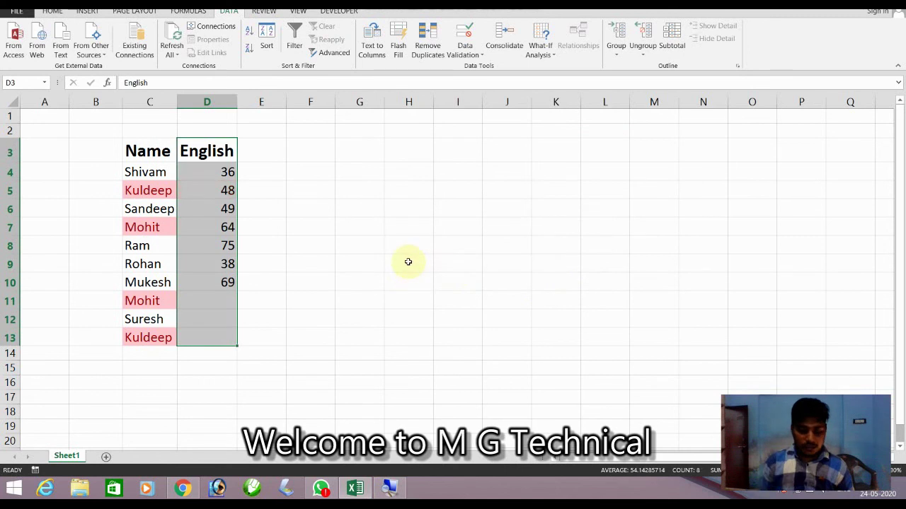